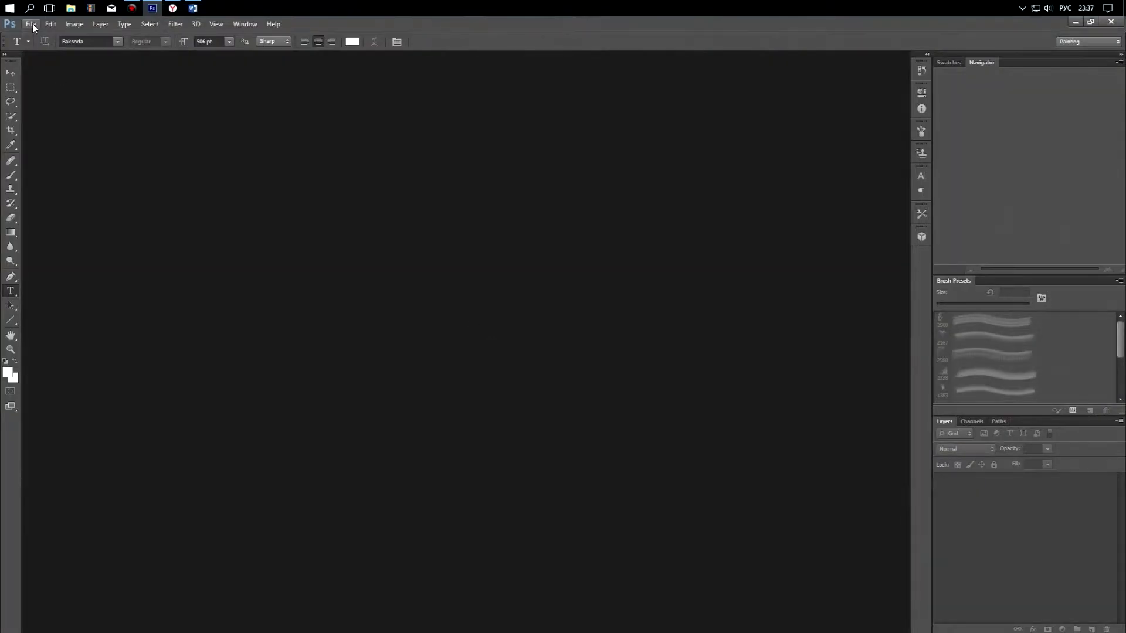
# - Create a new 1920×1080 px document
pyautogui.click(30, 23)
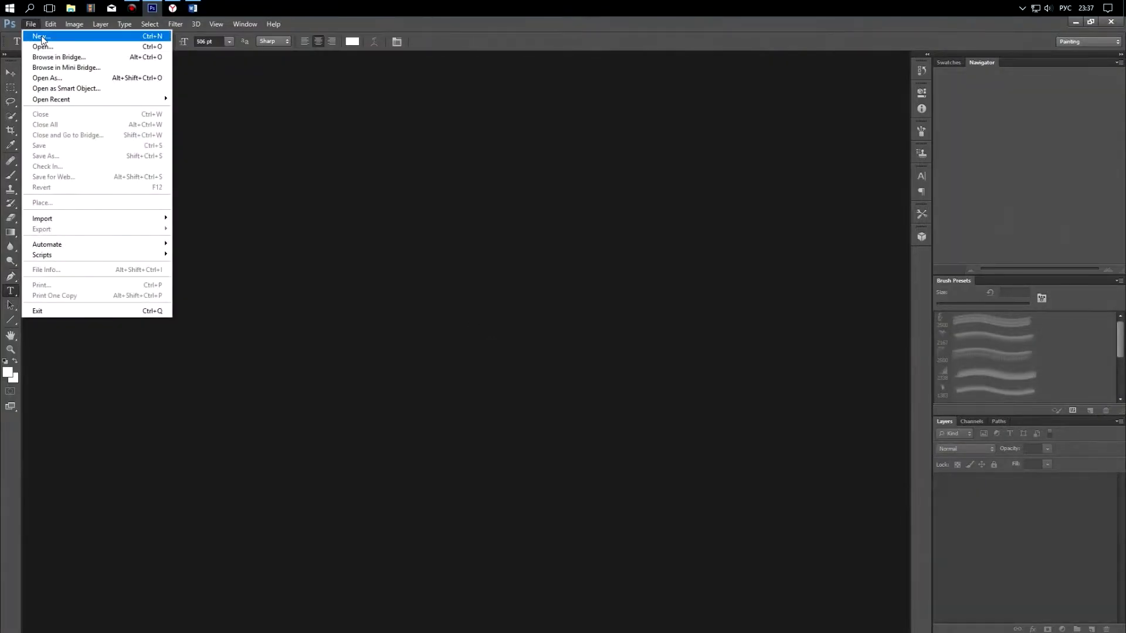
pyautogui.click(41, 37)
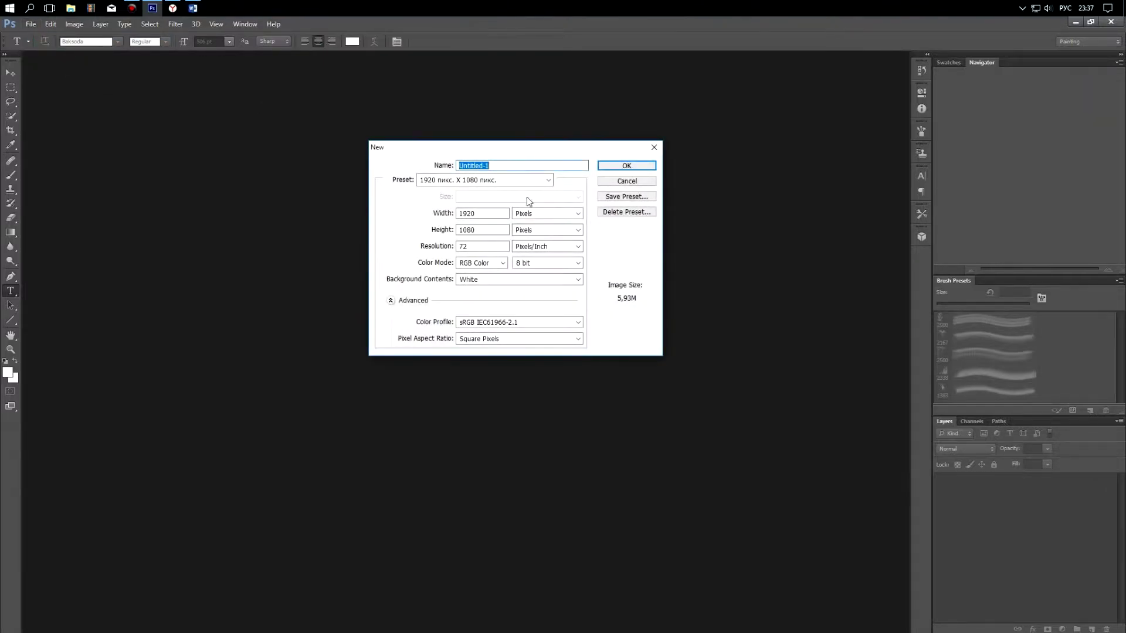
pyautogui.click(609, 171)
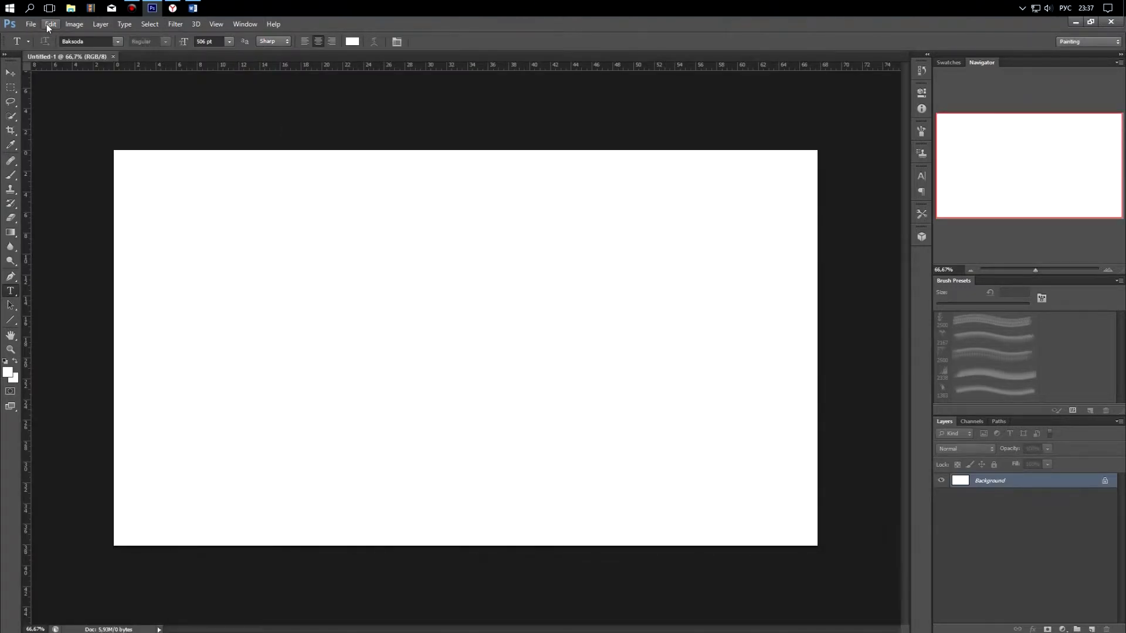
# - Fill the Background layer with solid black
pyautogui.click(51, 24)
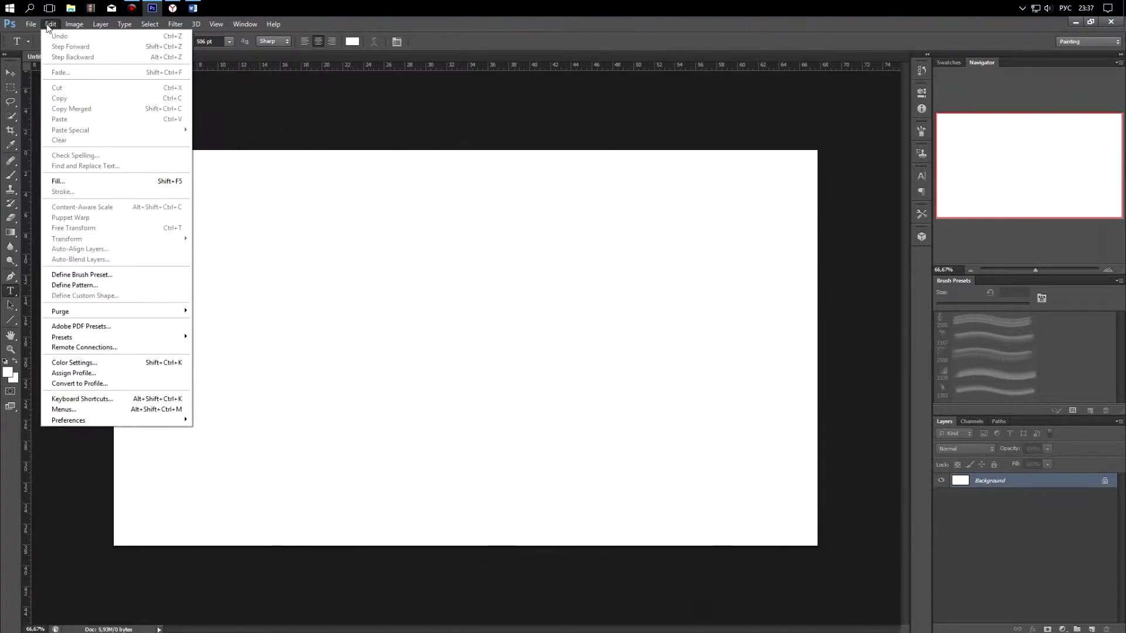
pyautogui.click(124, 182)
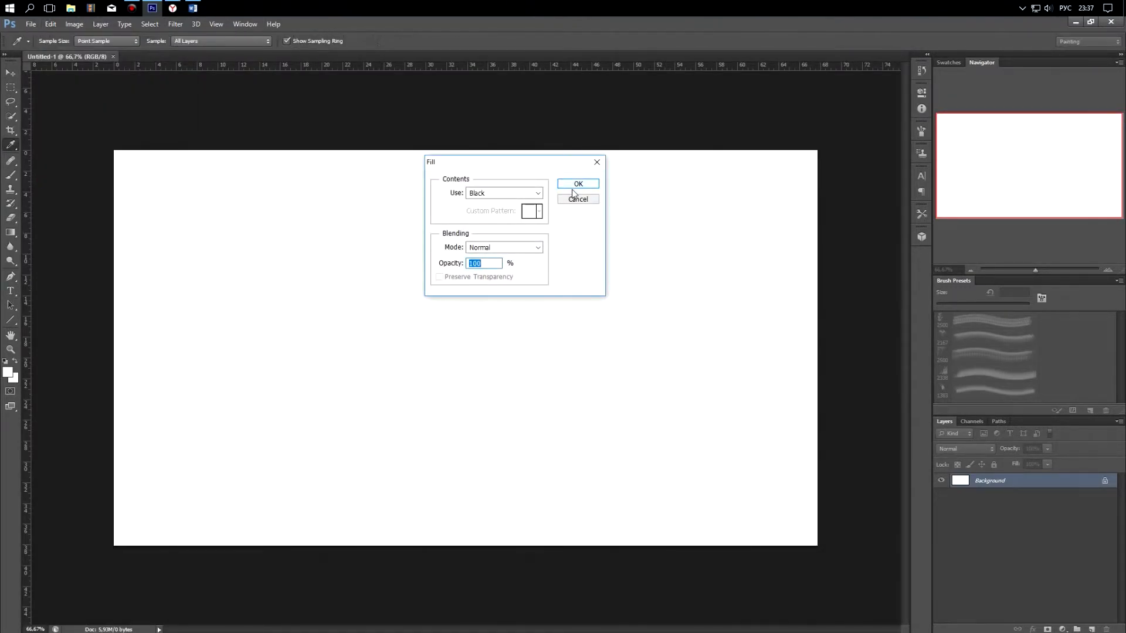
pyautogui.click(575, 184)
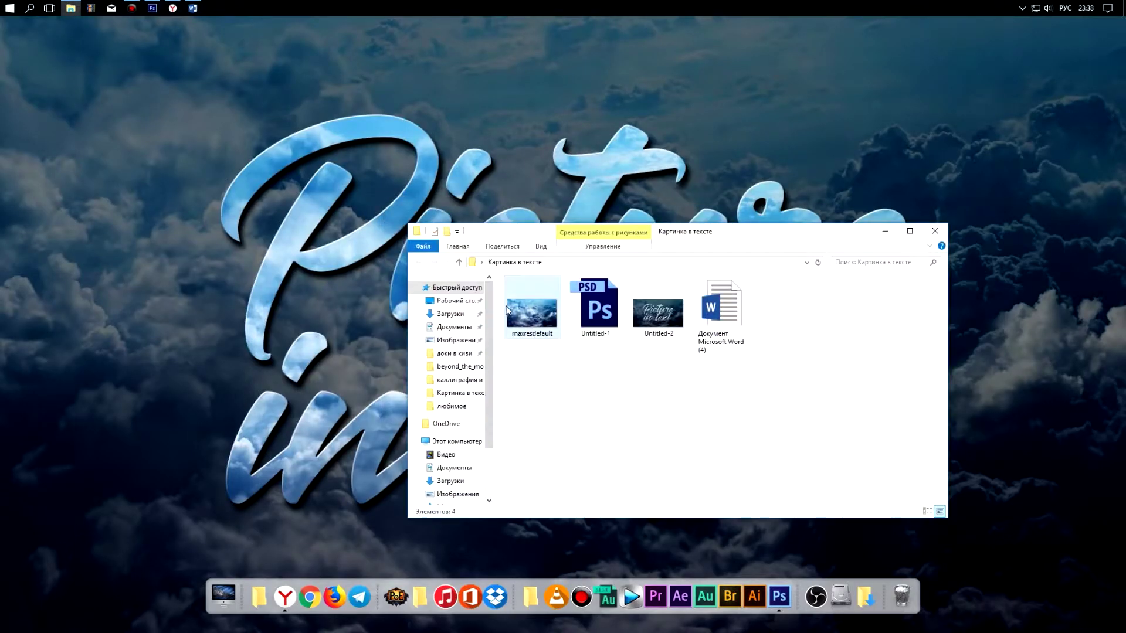
# - Place the maxresdefault clouds photo as a layer stretched to cover the whole canvas
pyautogui.click(524, 317)
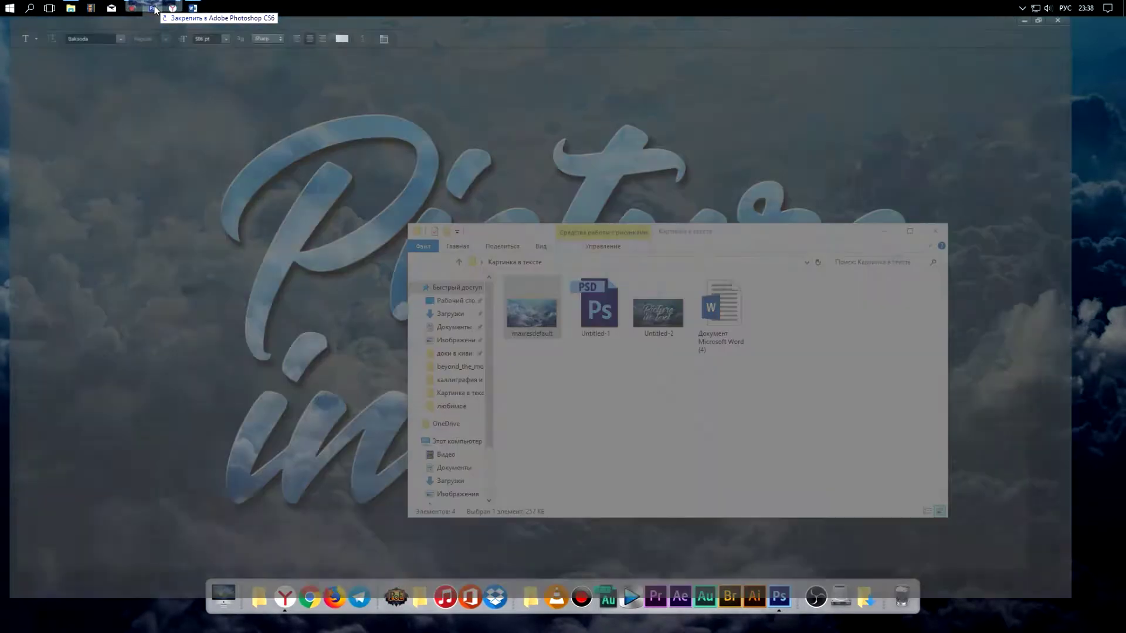
pyautogui.click(153, 9)
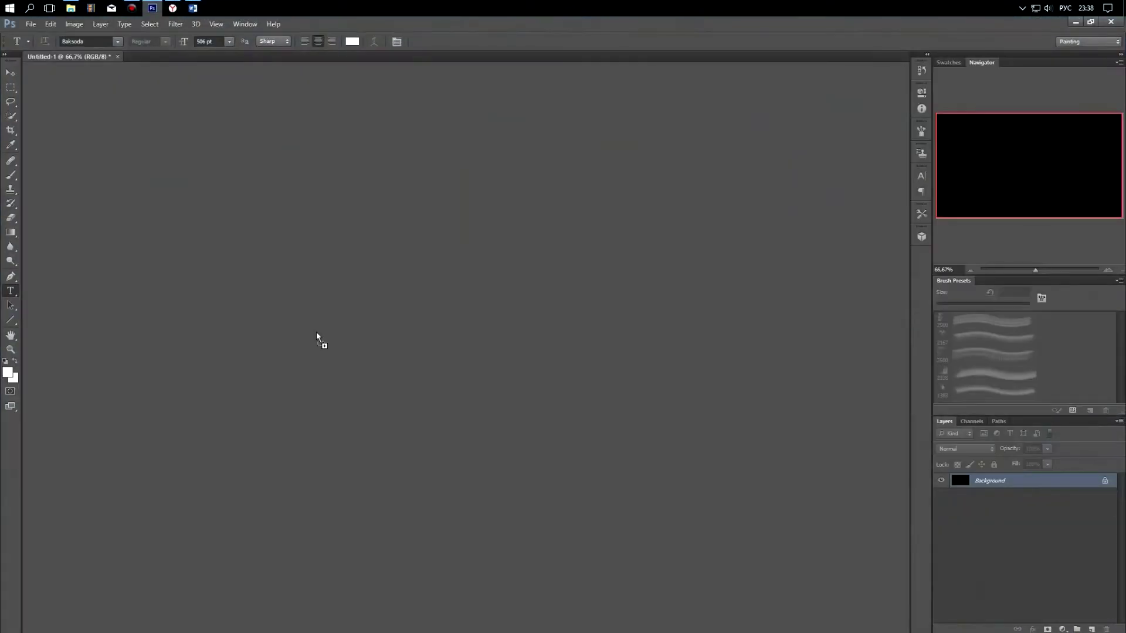
pyautogui.moveTo(319, 347); pyautogui.dragTo(318, 346)
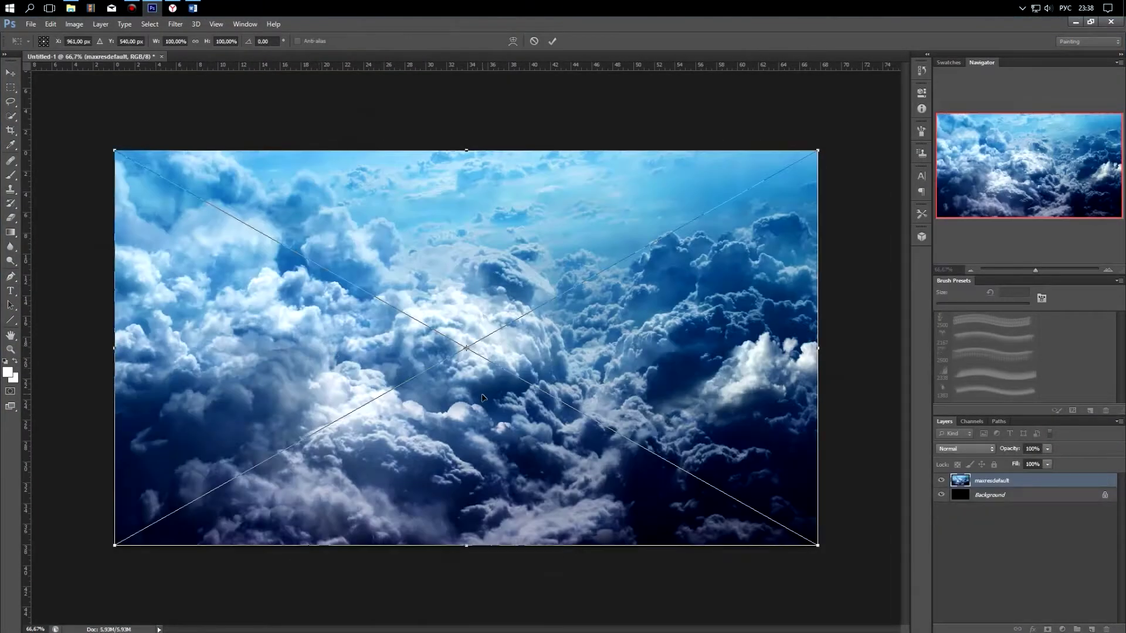
pyautogui.moveTo(824, 548); pyautogui.dragTo(829, 550)
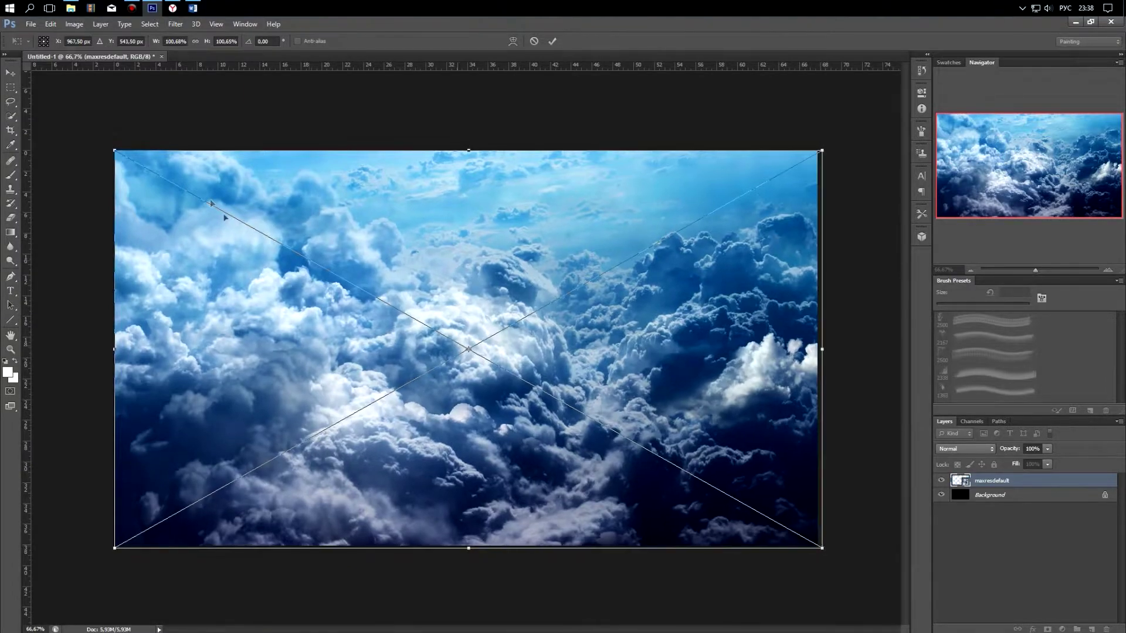
pyautogui.moveTo(114, 148); pyautogui.dragTo(114, 150)
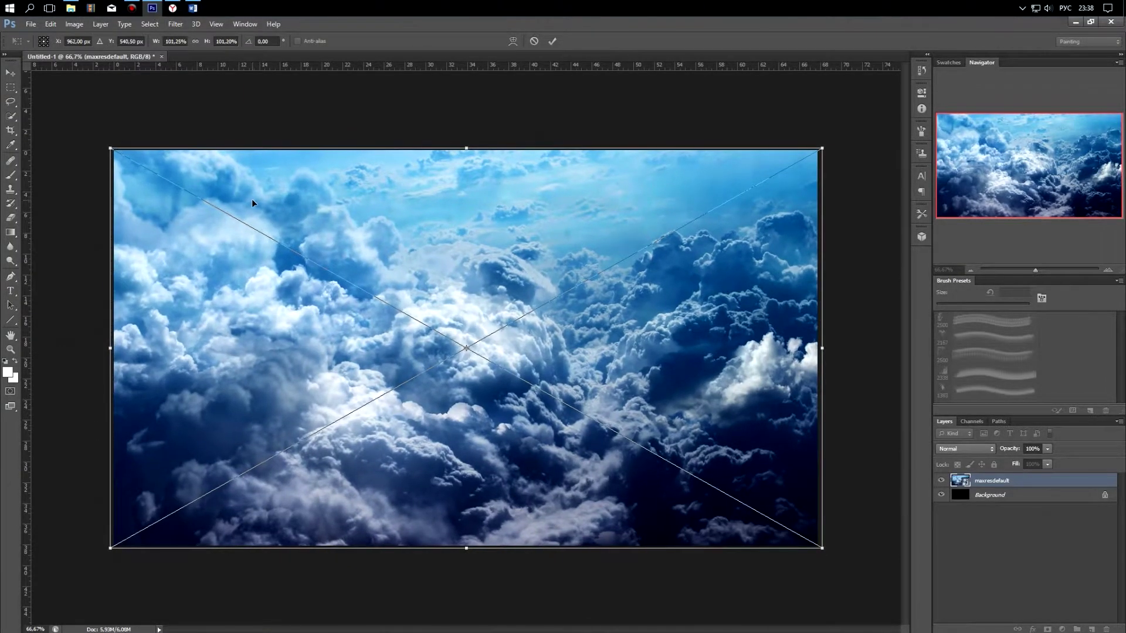
pyautogui.press('Return')
pyautogui.press('t')
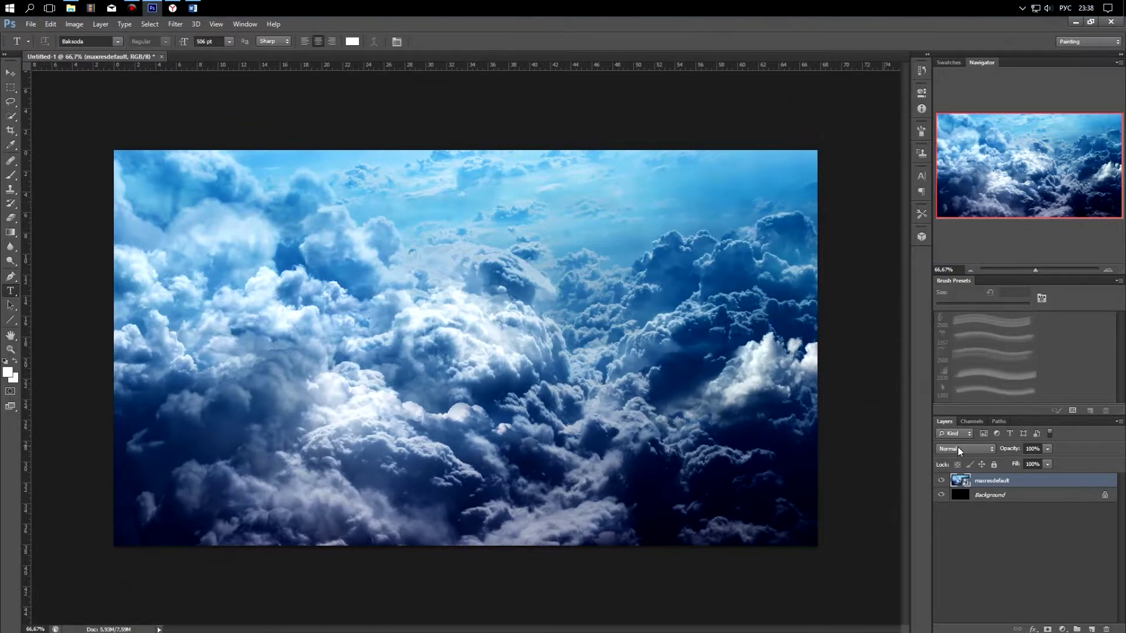
# - Lower the maxresdefault clouds layer's opacity to 22%
pyautogui.click(1049, 448)
pyautogui.moveTo(1004, 461); pyautogui.dragTo(1004, 461)
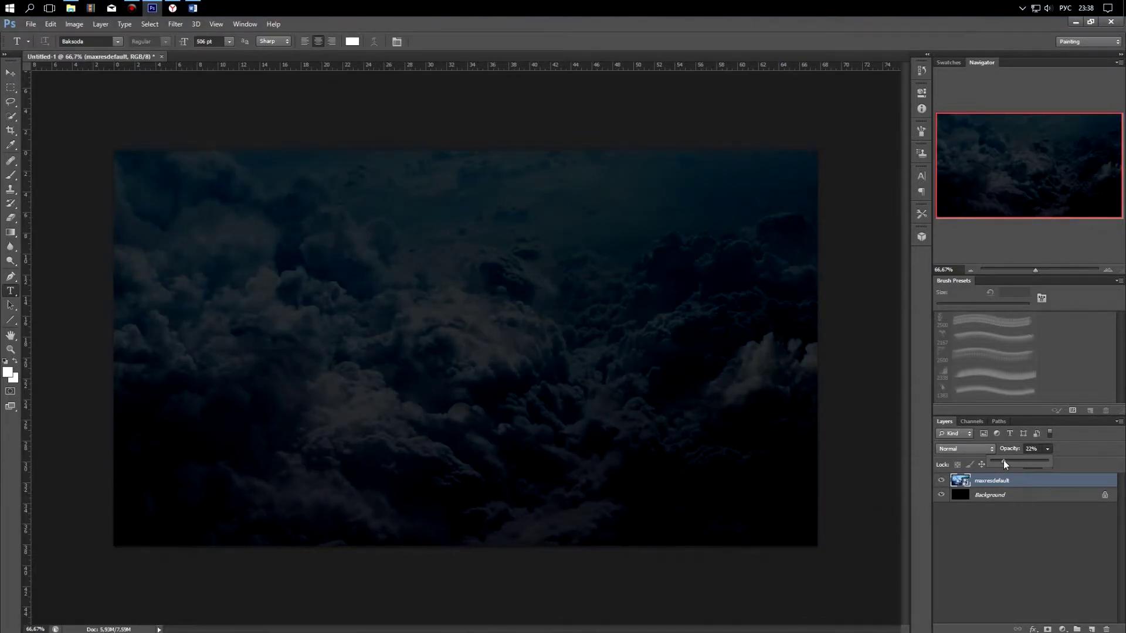
pyautogui.click(1006, 483)
# - Type the white script word 'Picture' and centre it on the canvas
pyautogui.click(287, 373)
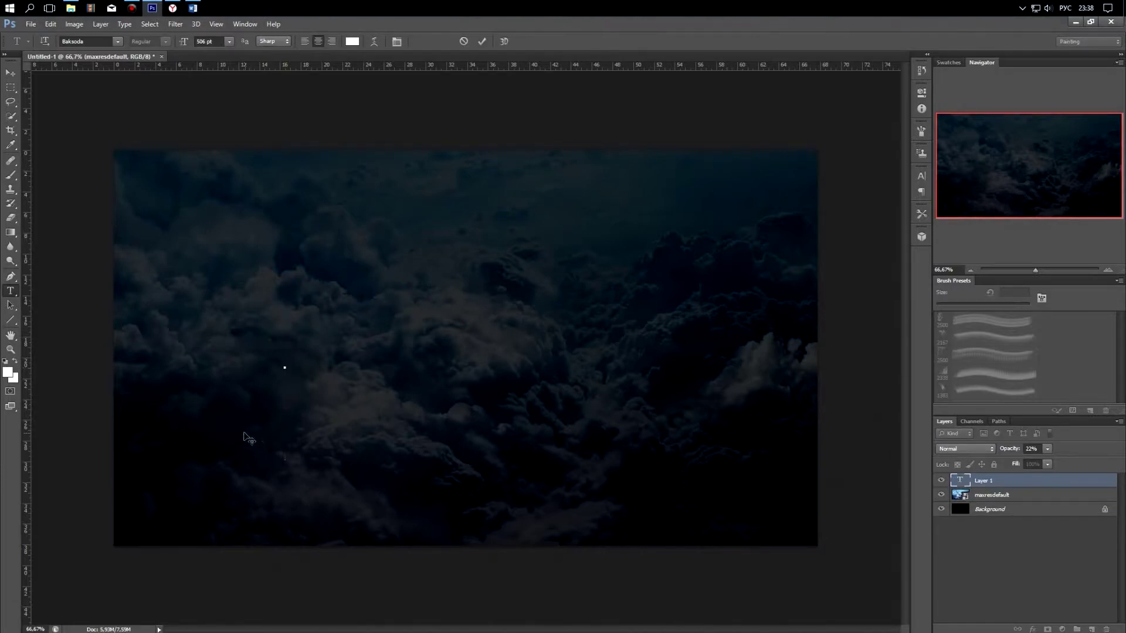
pyautogui.hotkey('alt', 'shift')
pyautogui.write('P')
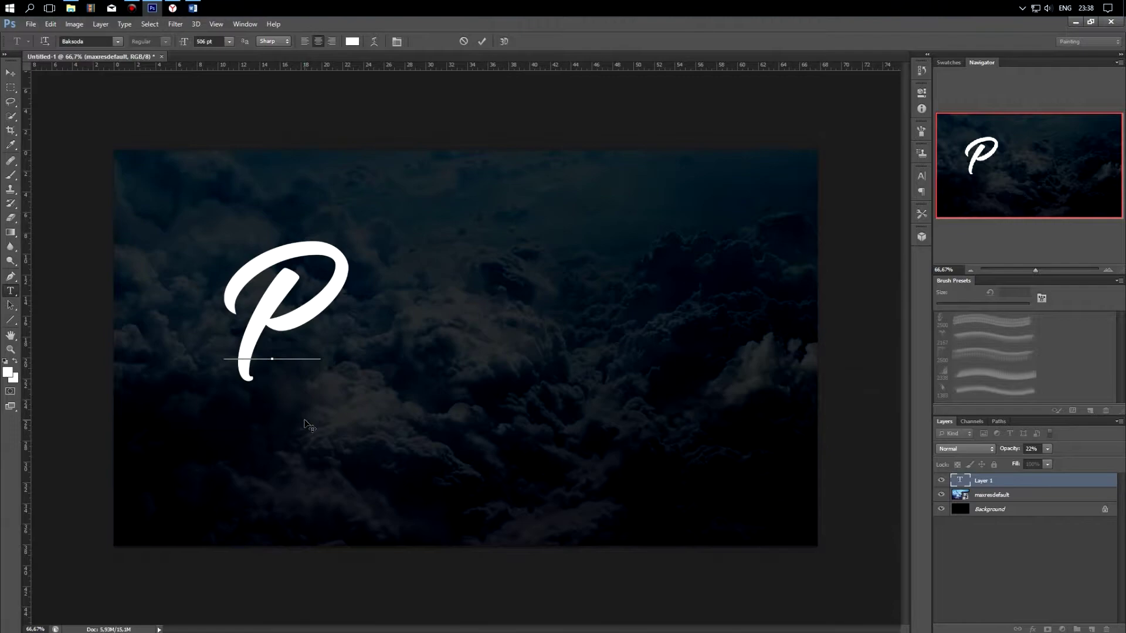
pyautogui.write('icture')
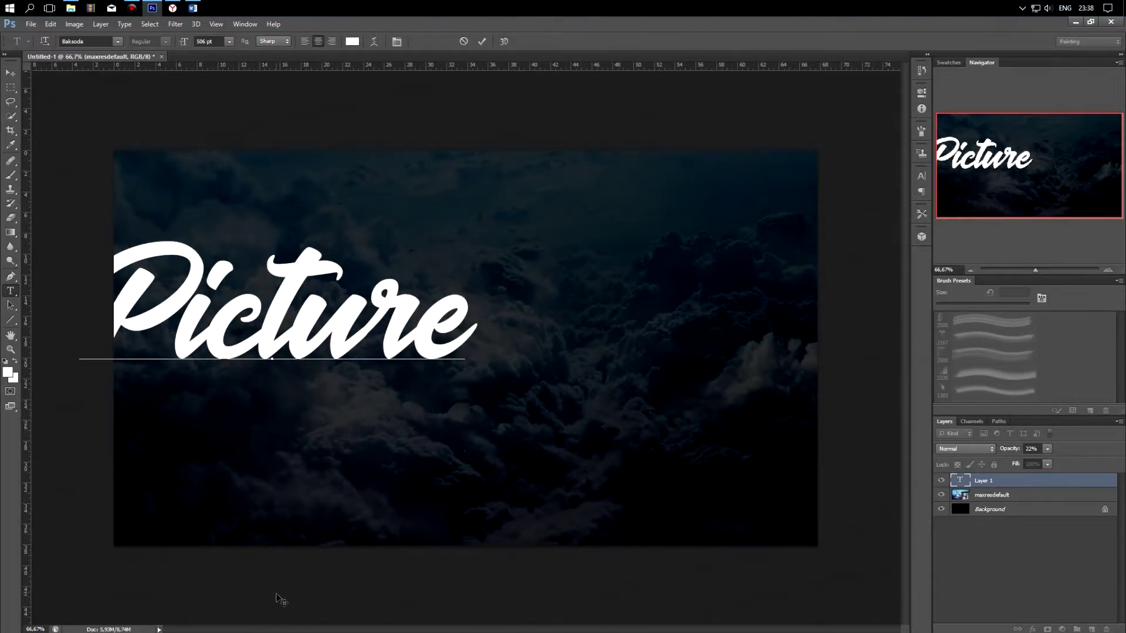
pyautogui.moveTo(173, 429); pyautogui.dragTo(331, 437)
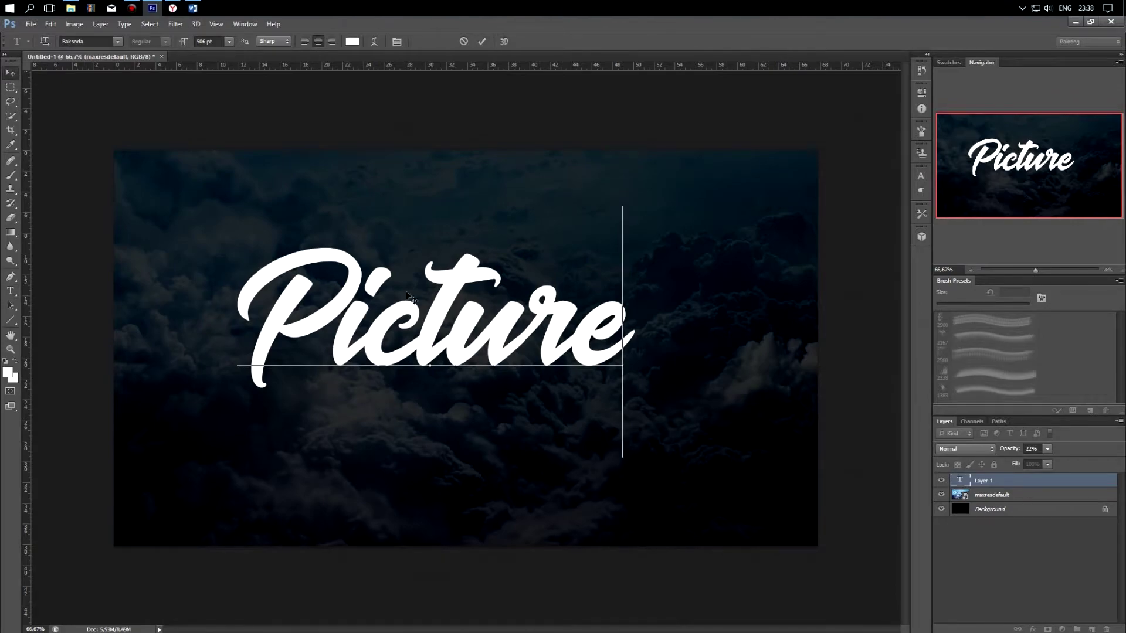
pyautogui.click(10, 73)
pyautogui.moveTo(427, 313)
pyautogui.mouseDown()
pyautogui.moveTo(473, 307)
pyautogui.moveTo(442, 301)
pyautogui.mouseUp()
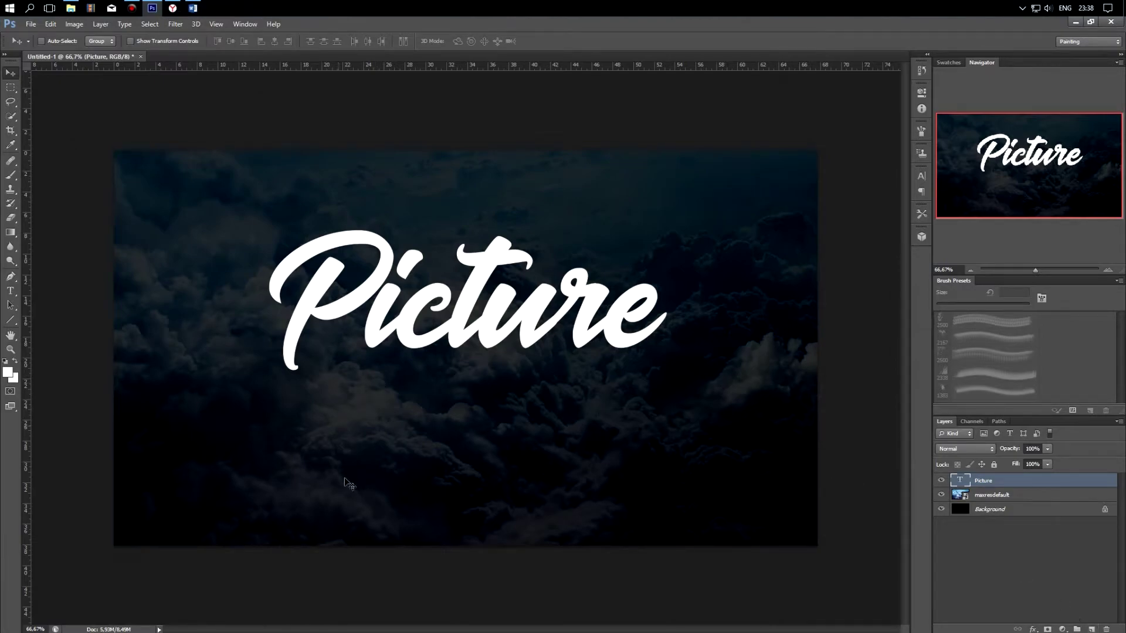
# - Add a second text line reading 'in text' below 'Picture'
pyautogui.click(9, 296)
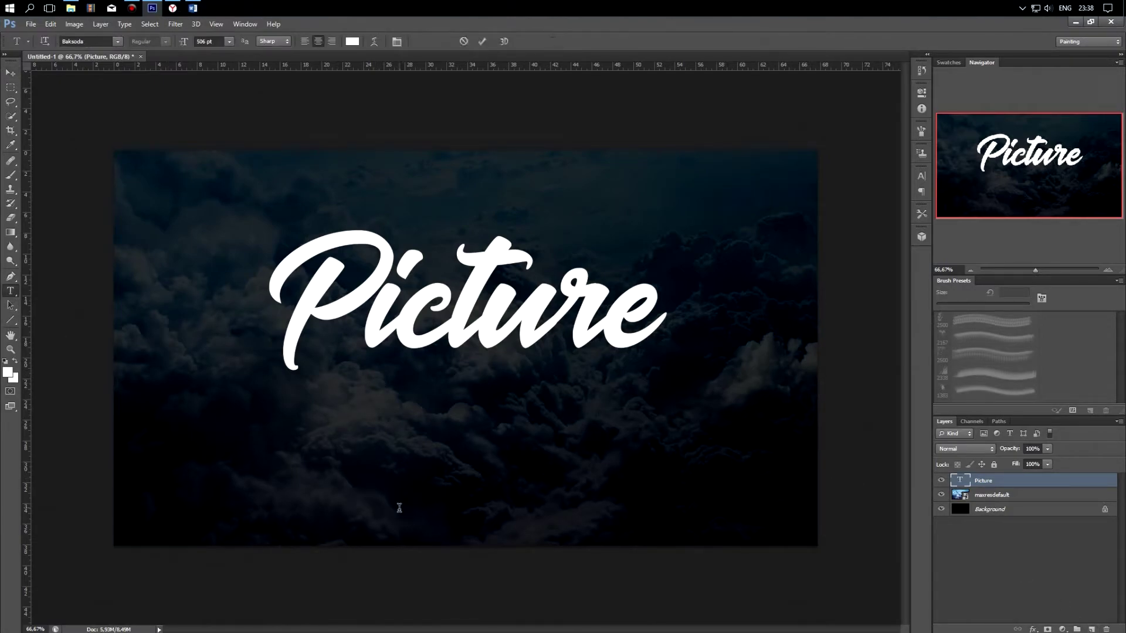
pyautogui.click(398, 503)
pyautogui.write('i')
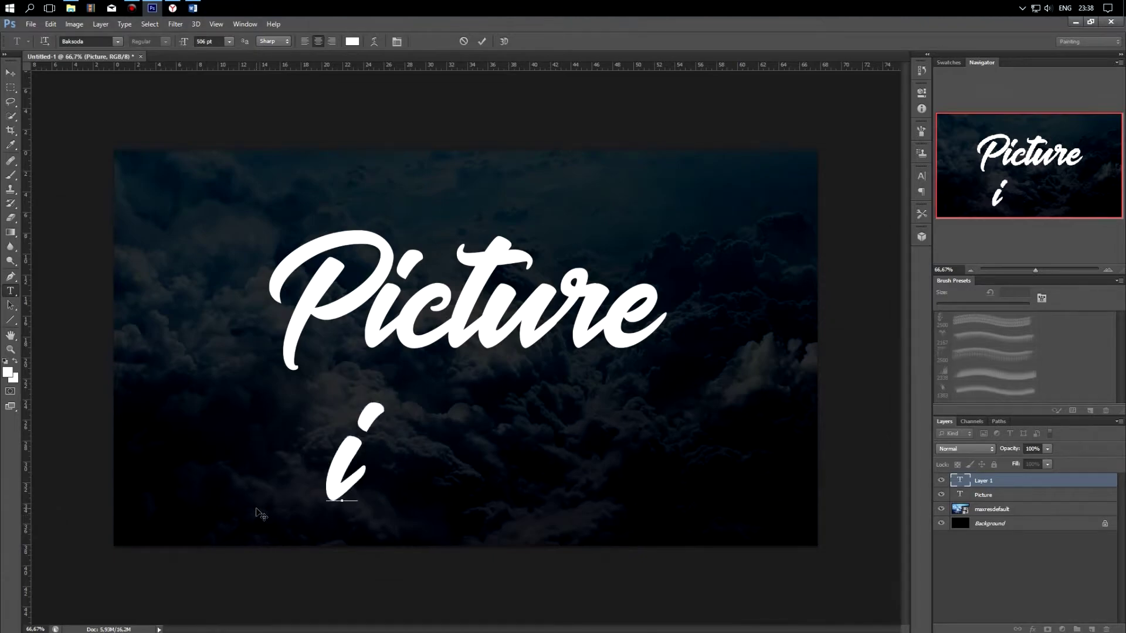
pyautogui.write('n text')
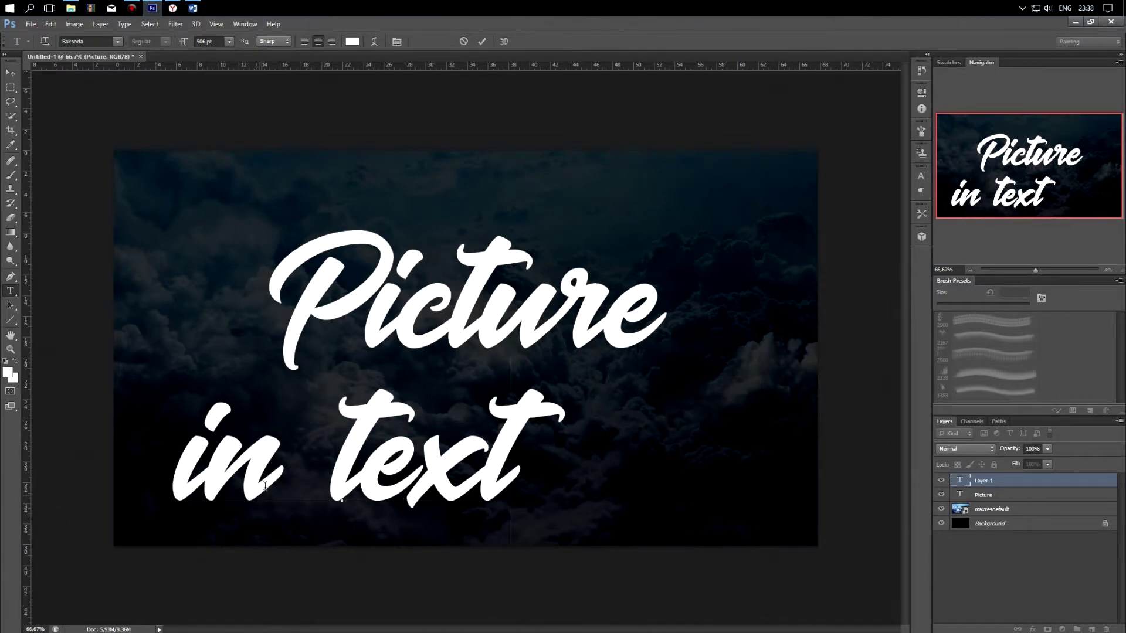
# - Move 'in text' up under 'Picture', then rasterize and merge both text layers
pyautogui.click(11, 73)
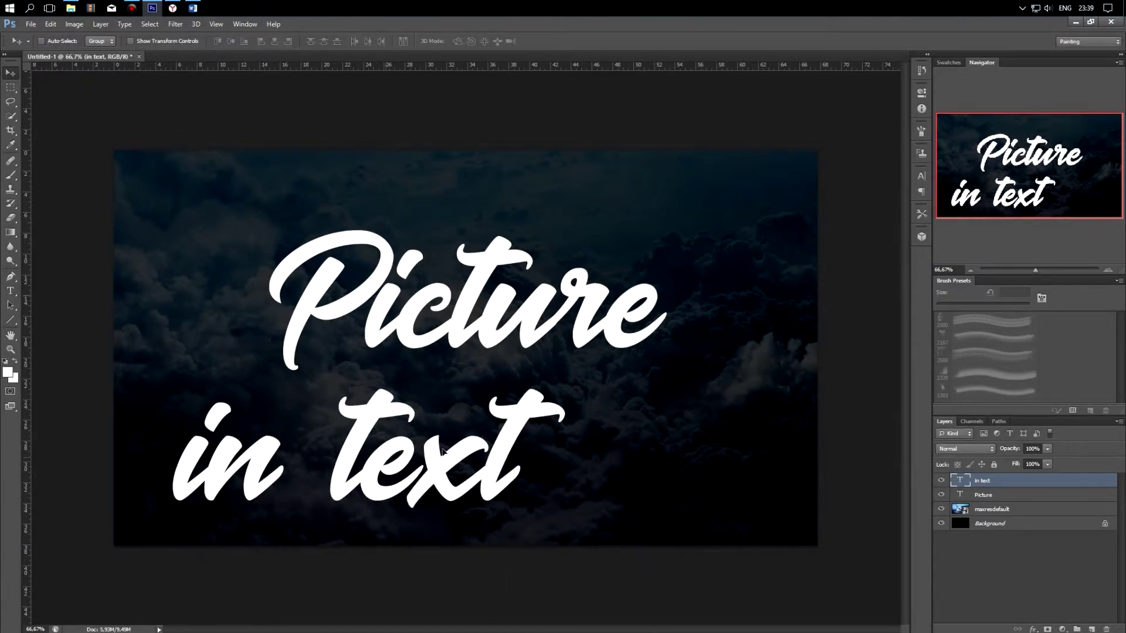
pyautogui.moveTo(531, 535); pyautogui.dragTo(629, 486)
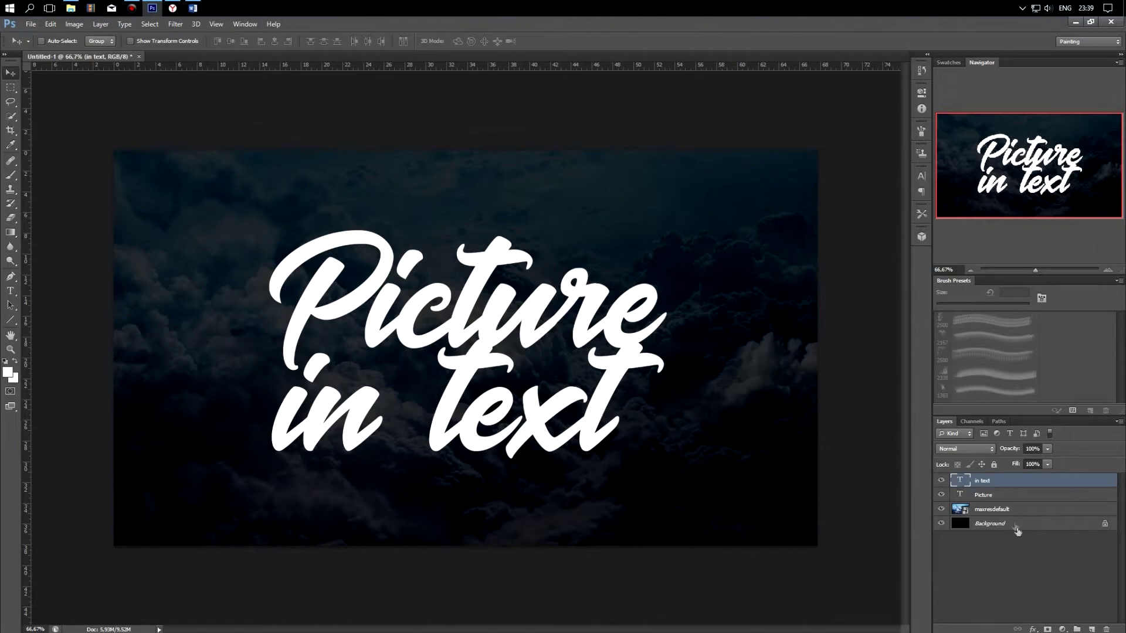
pyautogui.keyDown('shift'); pyautogui.click(1006, 494); pyautogui.keyUp('shift')
pyautogui.rightClick(1007, 494)
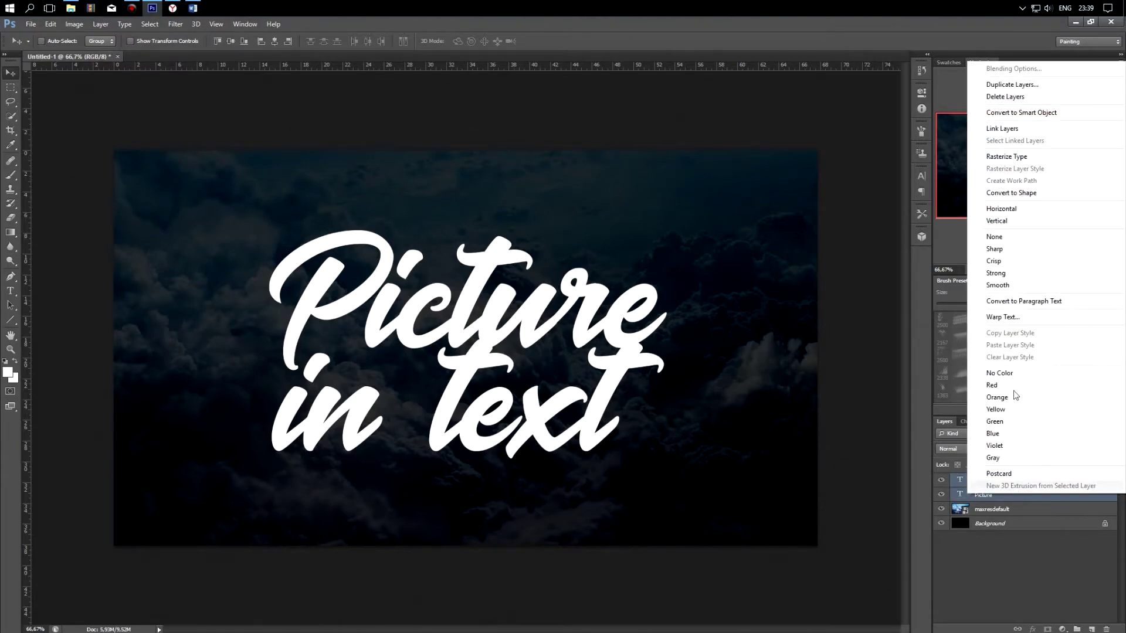
pyautogui.click(1043, 157)
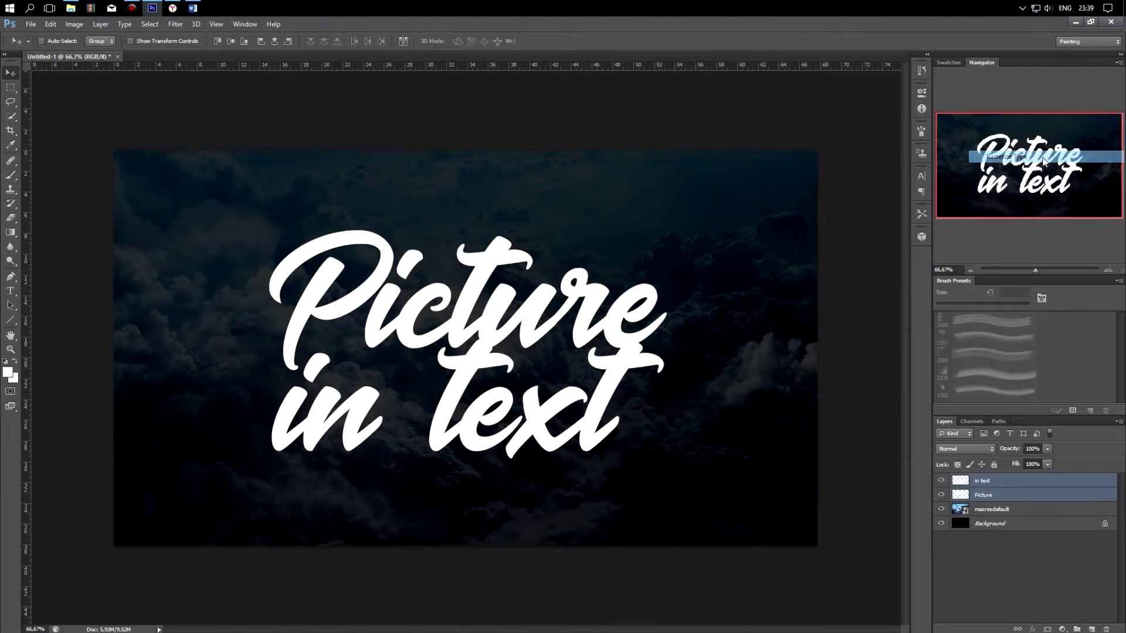
pyautogui.rightClick(1020, 491)
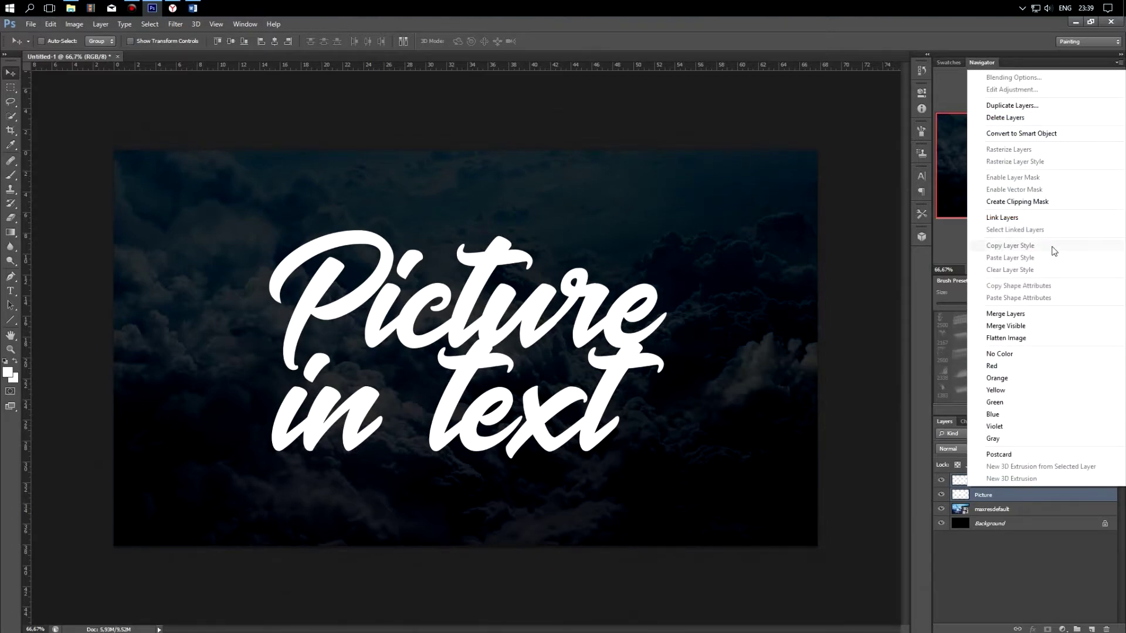
pyautogui.click(1047, 314)
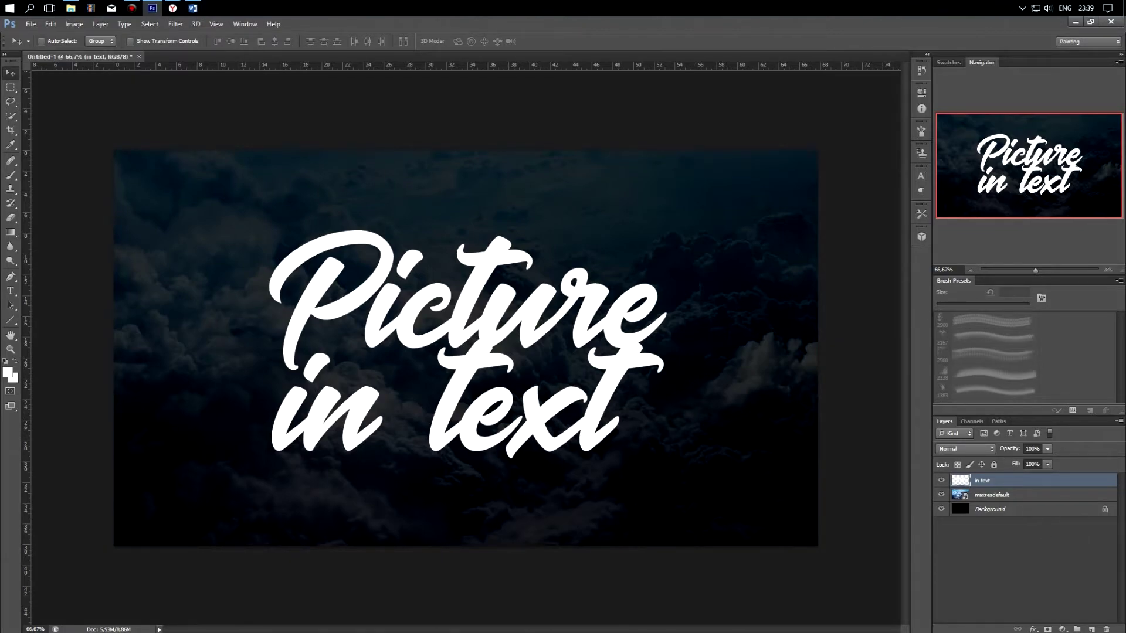
# - Place the maxresdefault clouds photo again as a new layer above the merged text
pyautogui.click(71, 8)
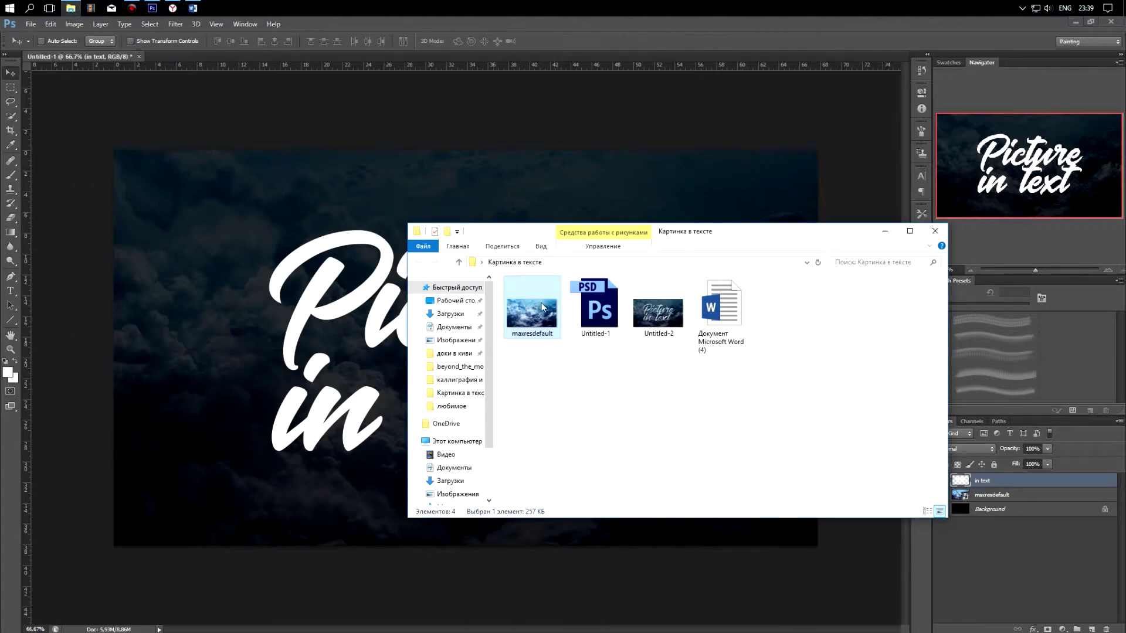
pyautogui.click(273, 357)
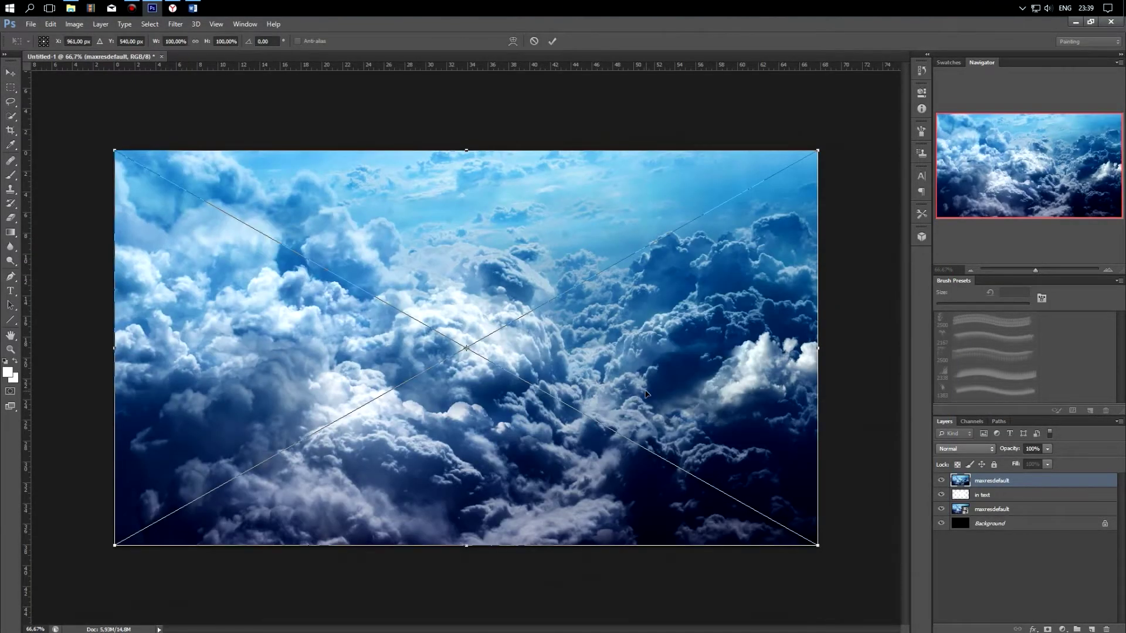
pyautogui.press('Return')
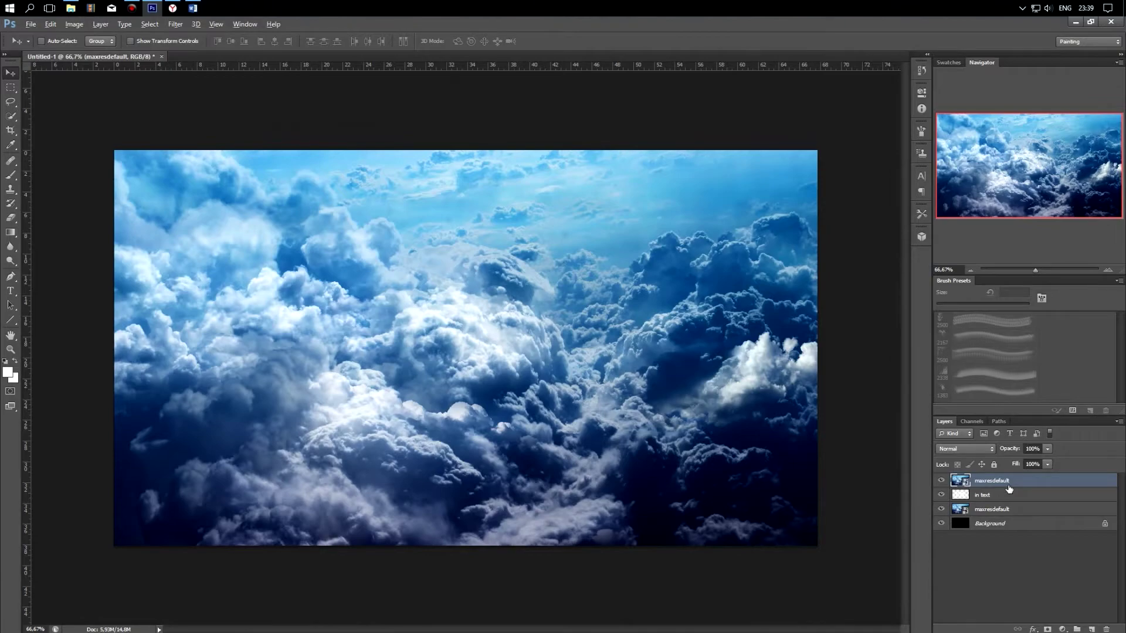
pyautogui.moveTo(1009, 487); pyautogui.dragTo(991, 487)
# - Clip the clouds photo to the 'in text' layer and shift it down inside the letters
pyautogui.keyDown('alt'); pyautogui.click(987, 487); pyautogui.keyUp('alt')
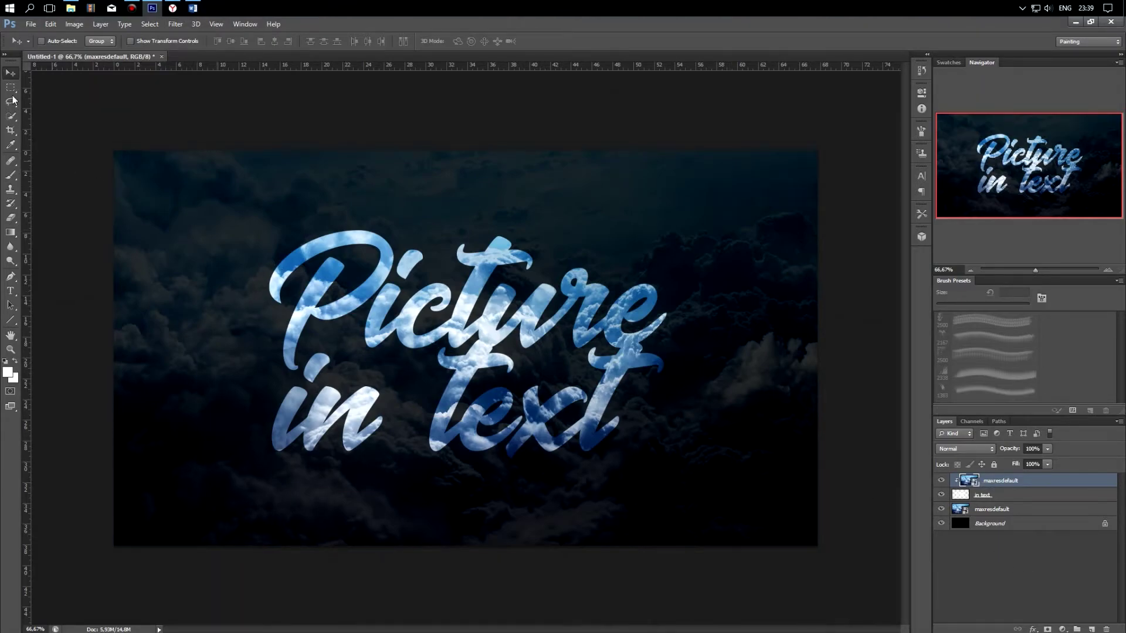
pyautogui.moveTo(390, 349); pyautogui.dragTo(396, 404)
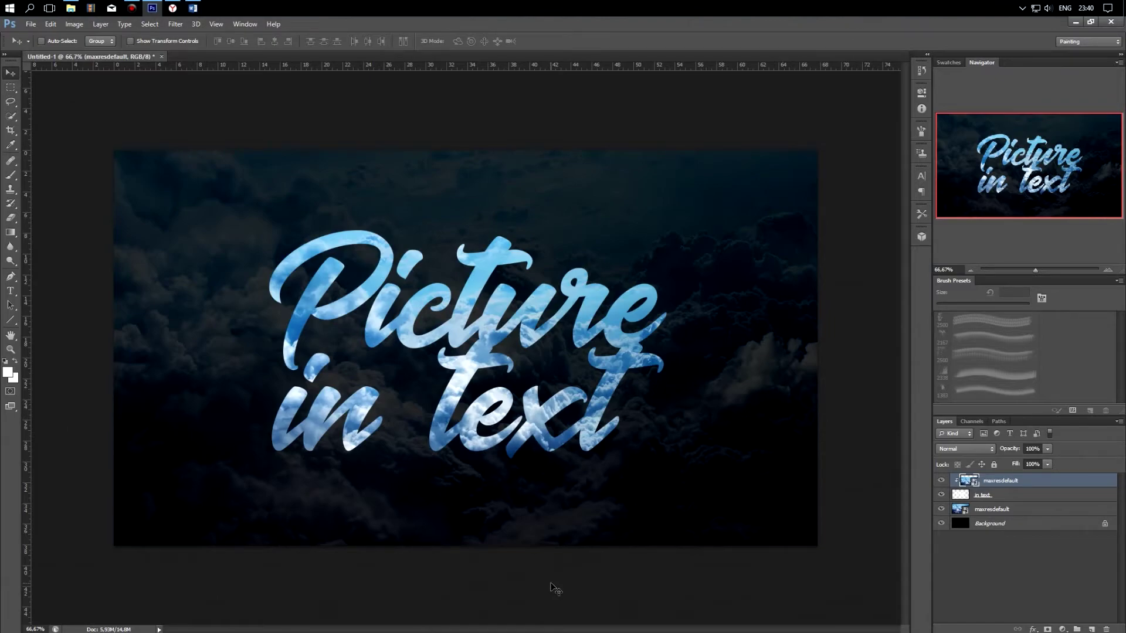
# - Give 'in text' a drop shadow with 100% opacity, distance 10 and spread 2
pyautogui.click(1008, 495)
pyautogui.rightClick(1009, 494)
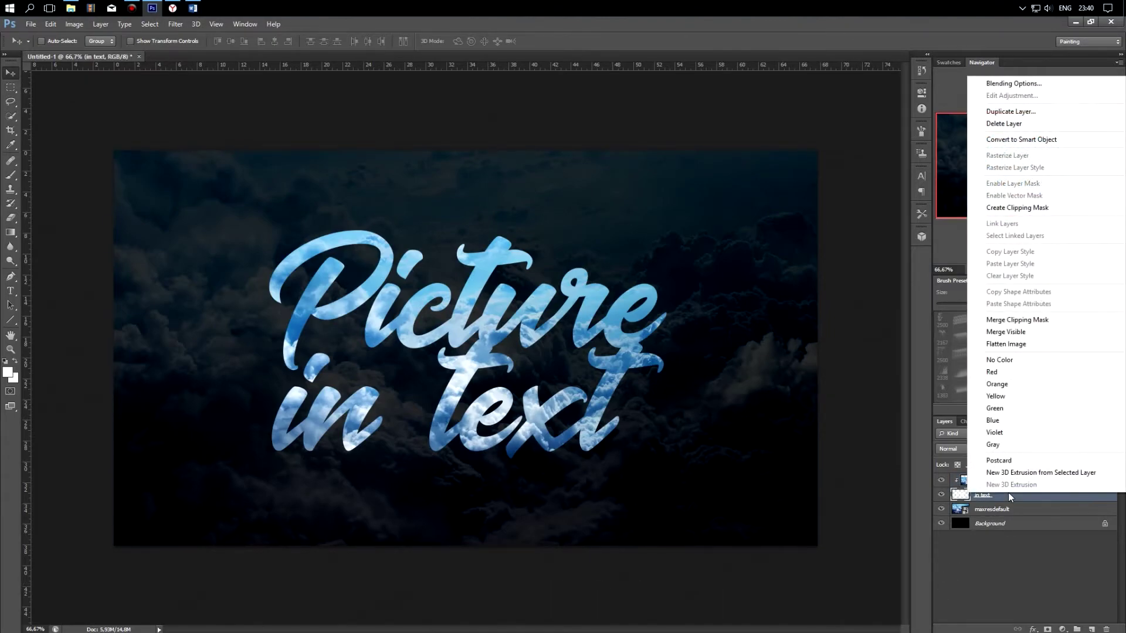
pyautogui.click(1058, 82)
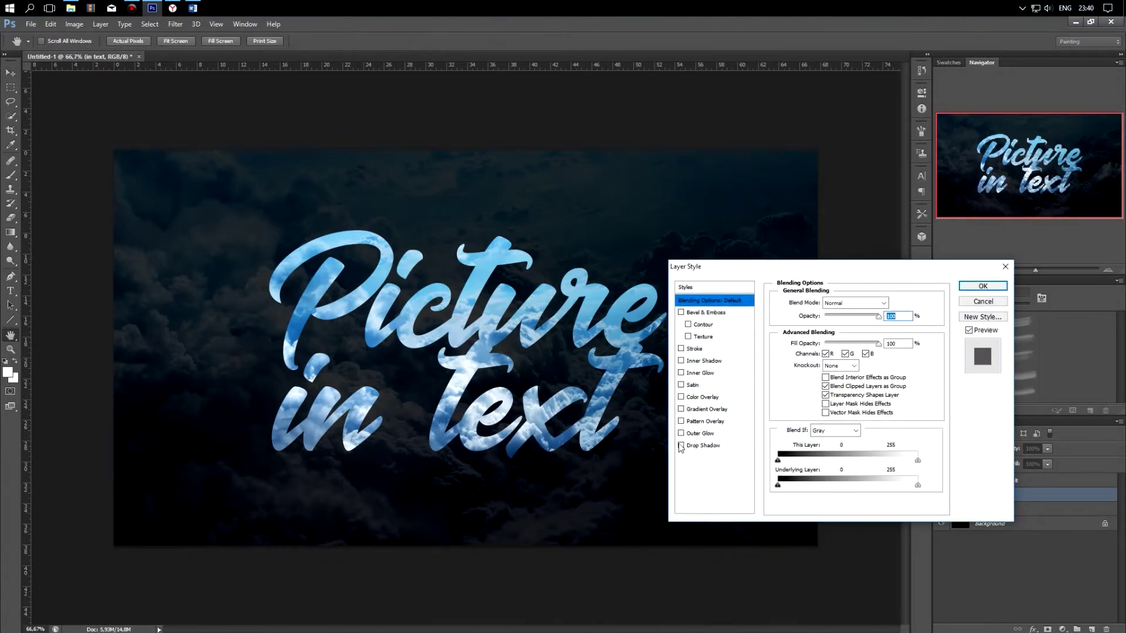
pyautogui.click(681, 446)
pyautogui.click(711, 449)
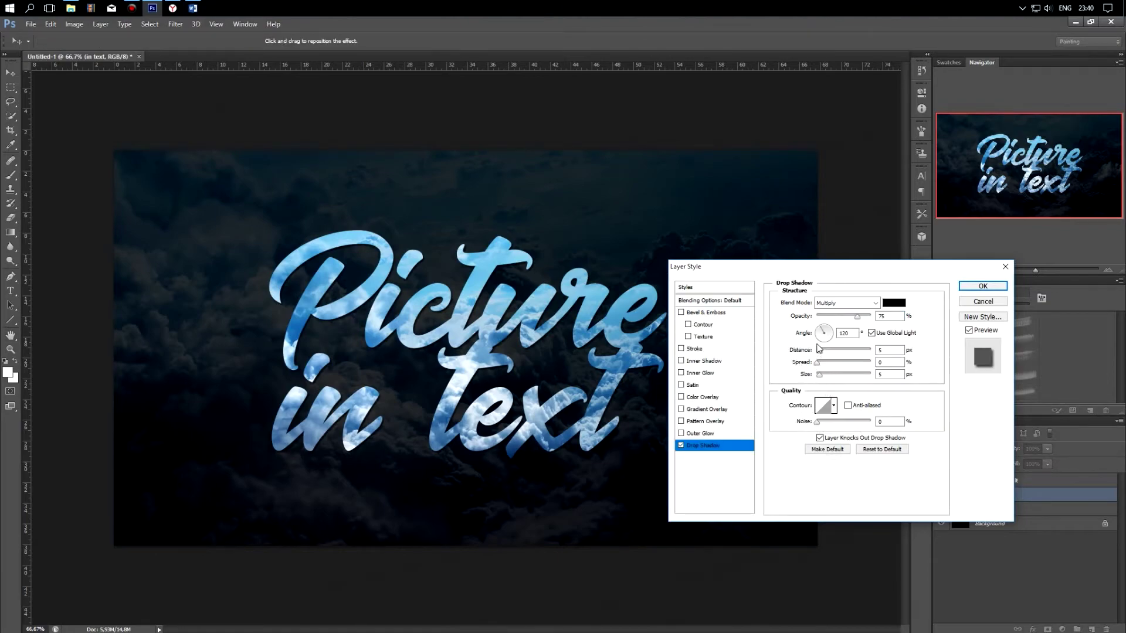
pyautogui.moveTo(822, 352); pyautogui.dragTo(823, 350)
pyautogui.moveTo(858, 315); pyautogui.dragTo(871, 316)
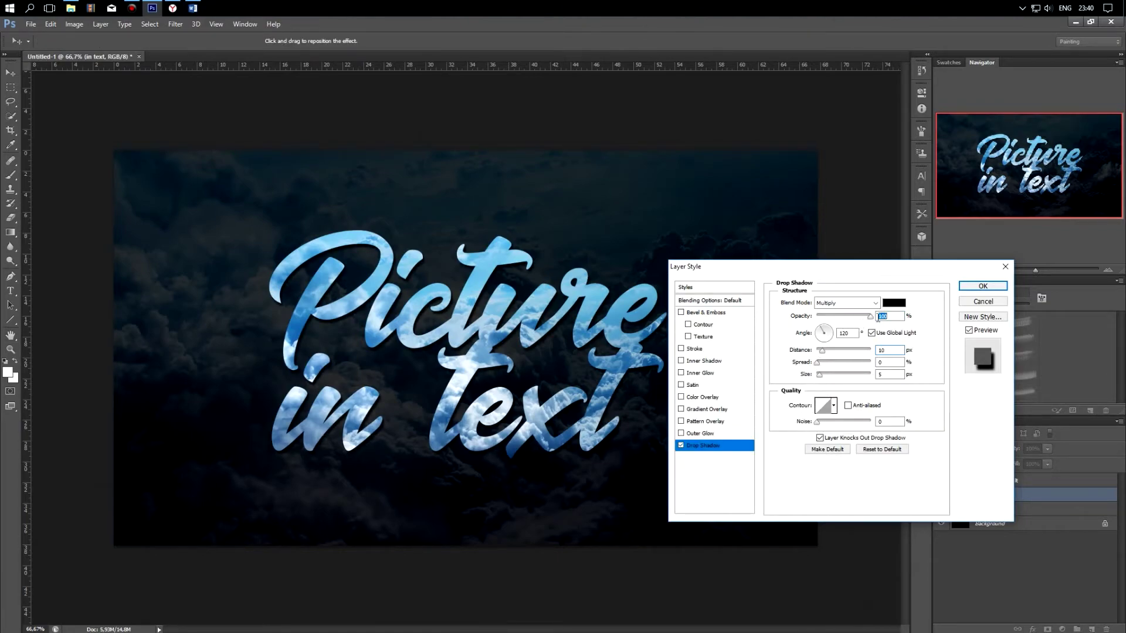
pyautogui.moveTo(818, 365); pyautogui.dragTo(820, 364)
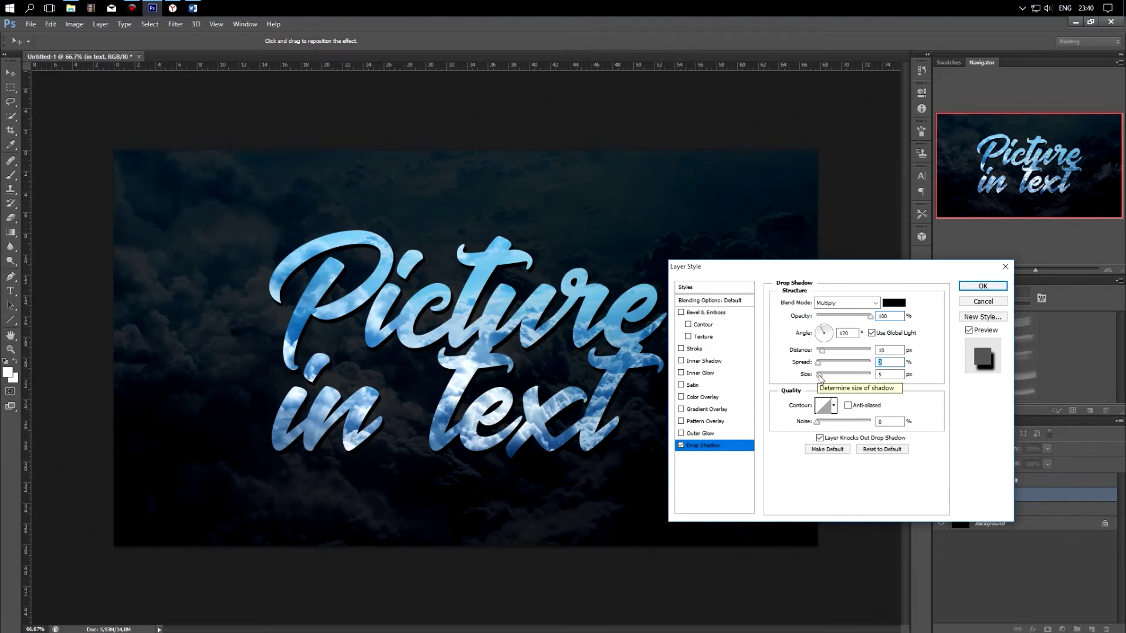
pyautogui.moveTo(820, 375); pyautogui.dragTo(821, 378)
# - Add Bevel & Emboss with highlight and shadow opacity at 100, and apply the styles
pyautogui.click(681, 313)
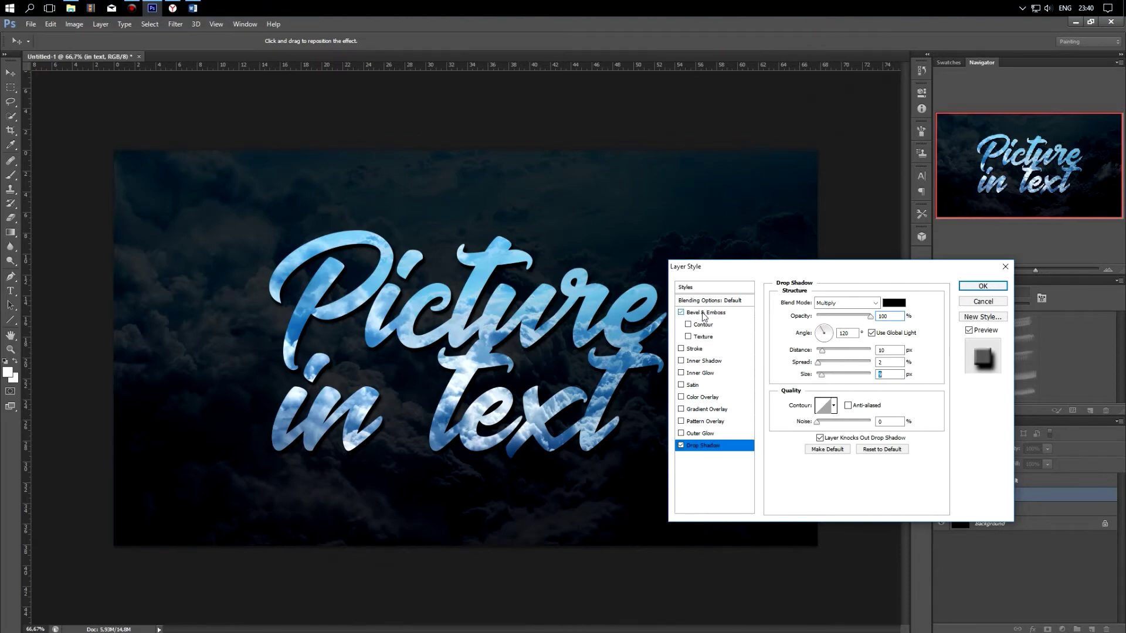
pyautogui.click(705, 314)
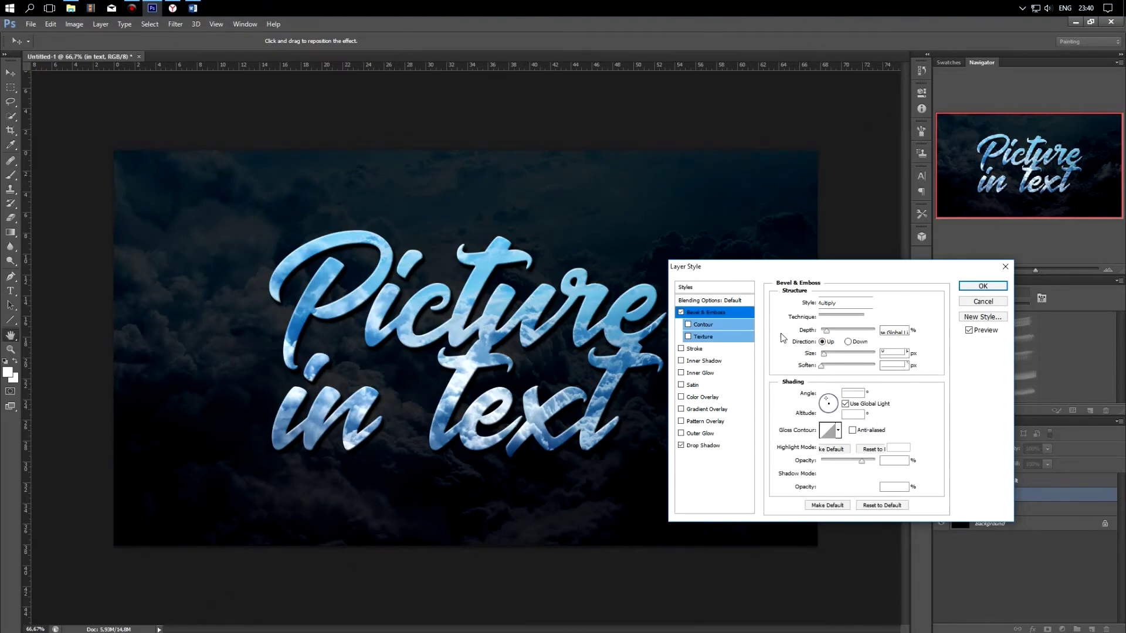
pyautogui.click(823, 354)
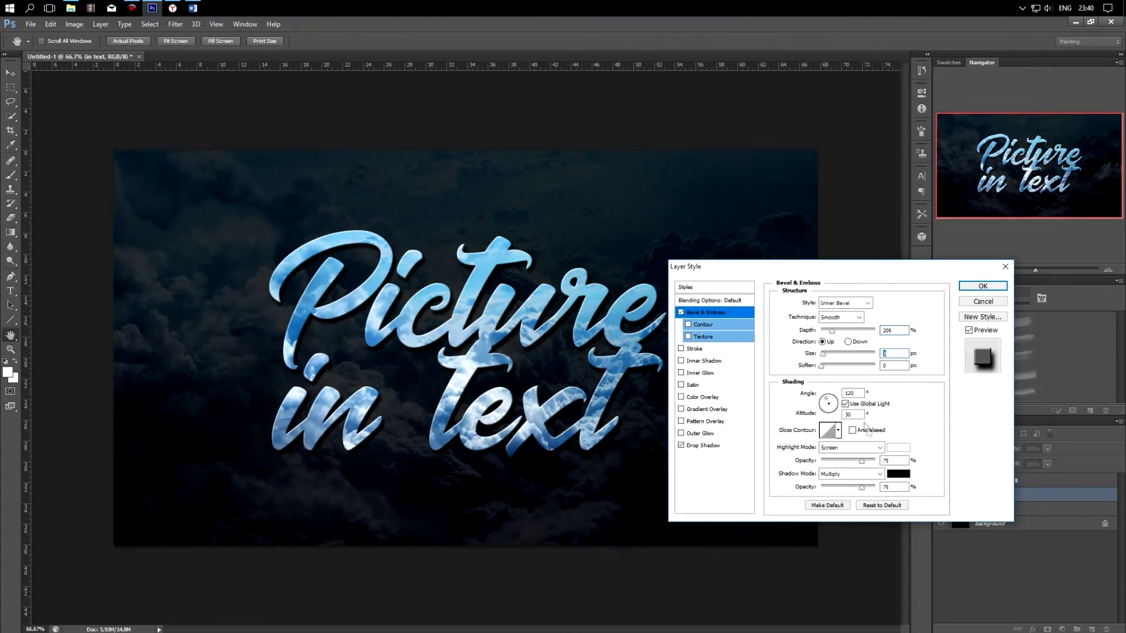
pyautogui.moveTo(862, 461); pyautogui.dragTo(875, 488)
pyautogui.click(983, 286)
pyautogui.press('v')
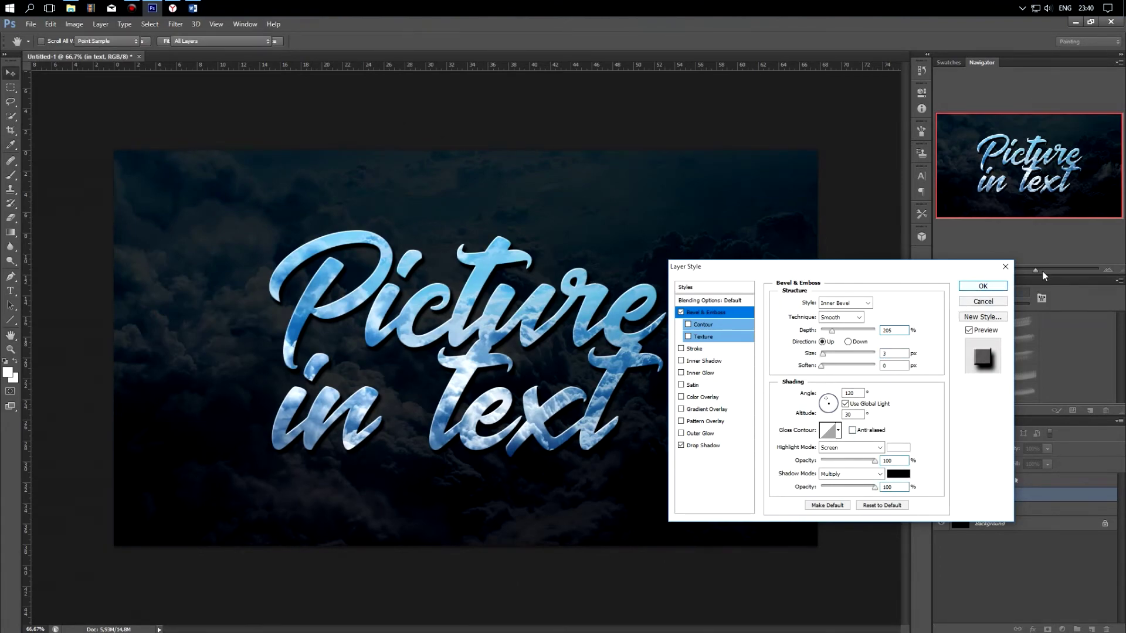
pyautogui.moveTo(1034, 267); pyautogui.dragTo(1043, 269)
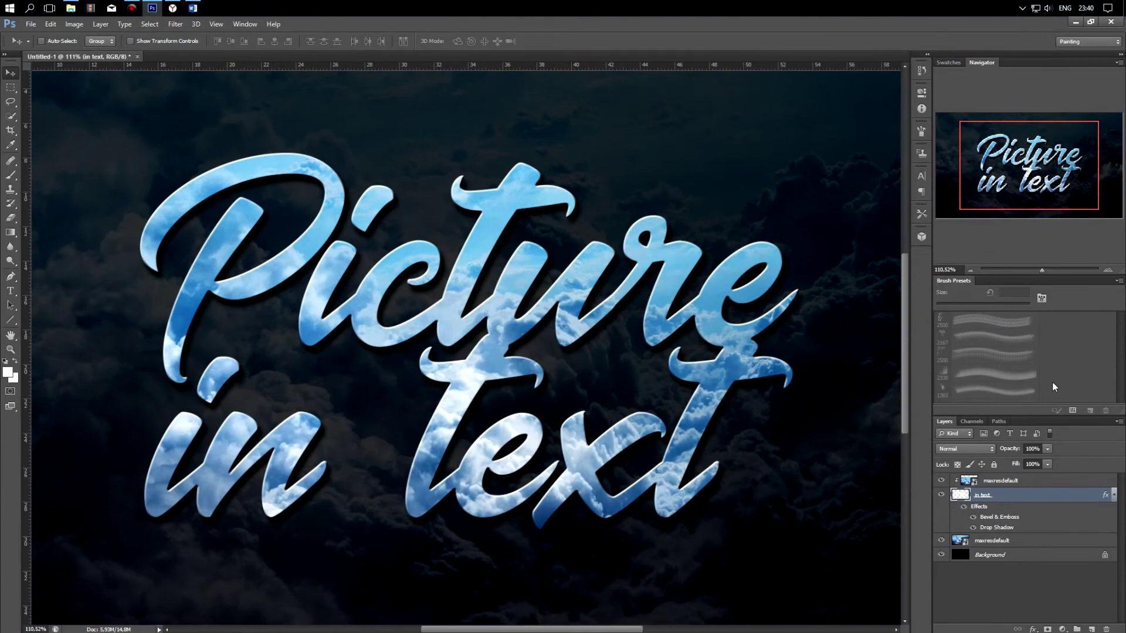